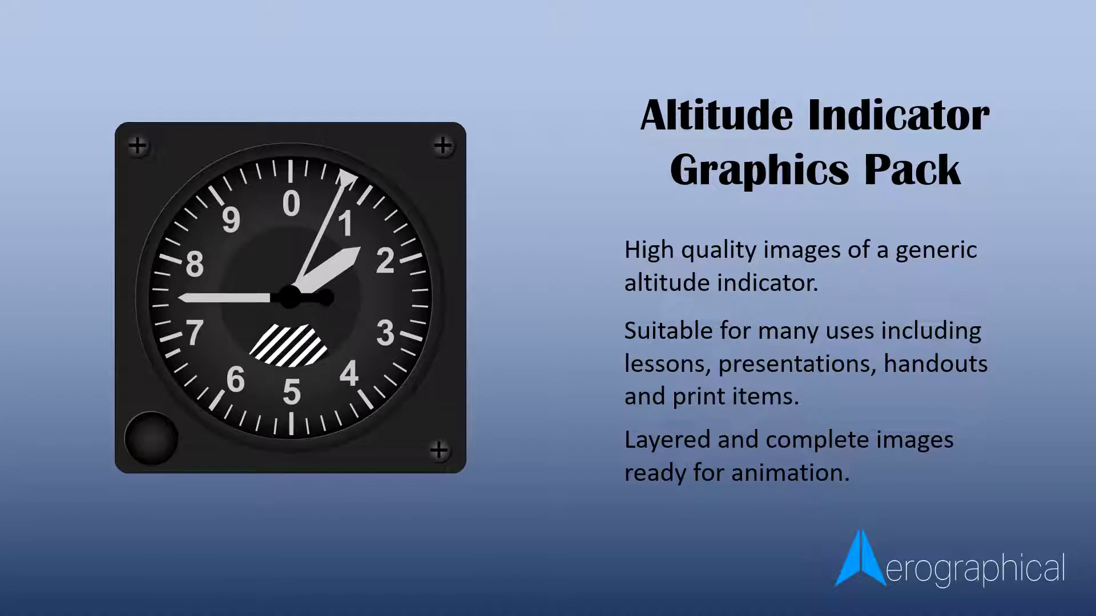
Step: Advance the PowerPoint slideshow to the 'Animation of the instrument' slide
{"action": "left_click", "coordinate": [483, 488]}
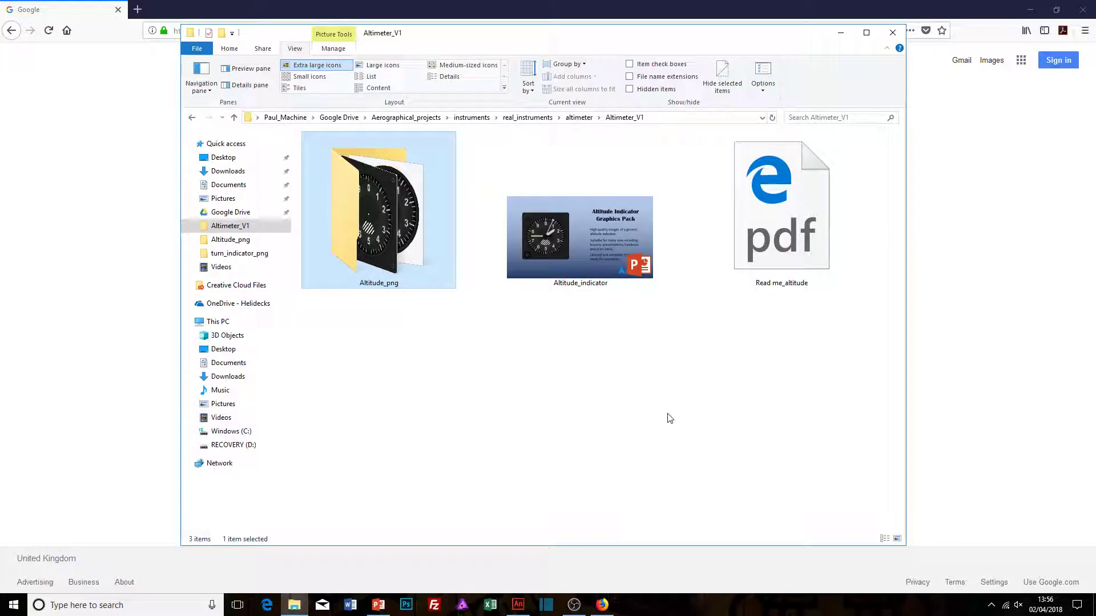
Step: Open the Altitude_png folder to view its seven altimeter and pointer thumbnails
{"action": "double_click", "coordinate": [379, 247]}
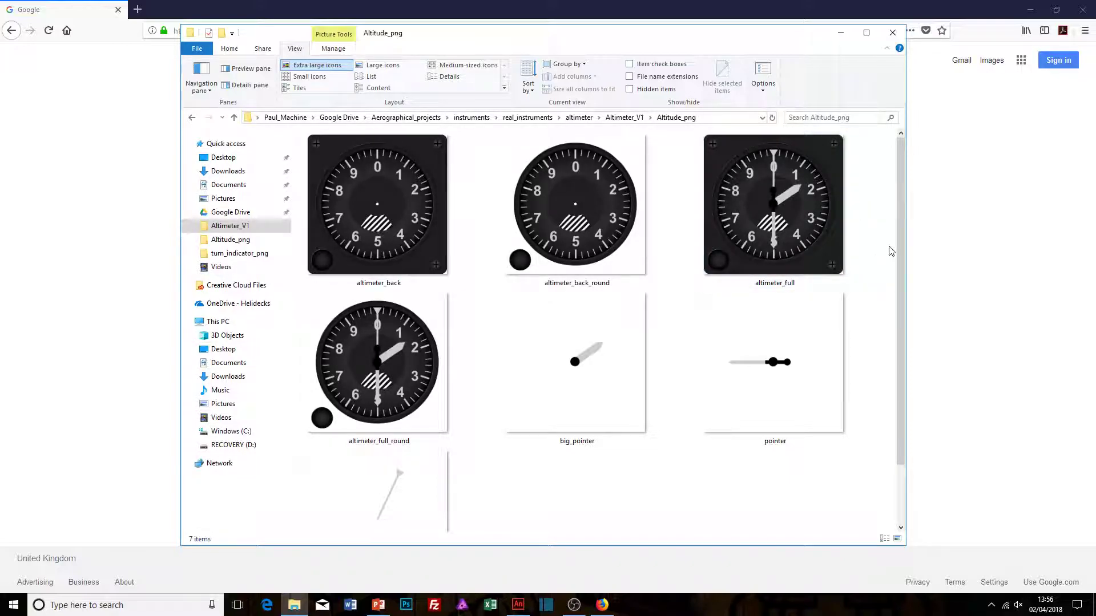
{"action": "mouse_move", "coordinate": [902, 252]}
{"action": "left_mouse_down"}
{"action": "mouse_move", "coordinate": [901, 324]}
{"action": "mouse_move", "coordinate": [901, 219]}
{"action": "left_mouse_up"}
{"action": "scroll", "coordinate": [899, 446], "scroll_direction": "down", "scroll_amount": 1}
{"action": "left_click_drag", "start_coordinate": [901, 447], "coordinate": [902, 384]}
Step: Go back up to the Altimeter_V1 folder with the images, deck and readme PDF
{"action": "left_click", "coordinate": [625, 118]}
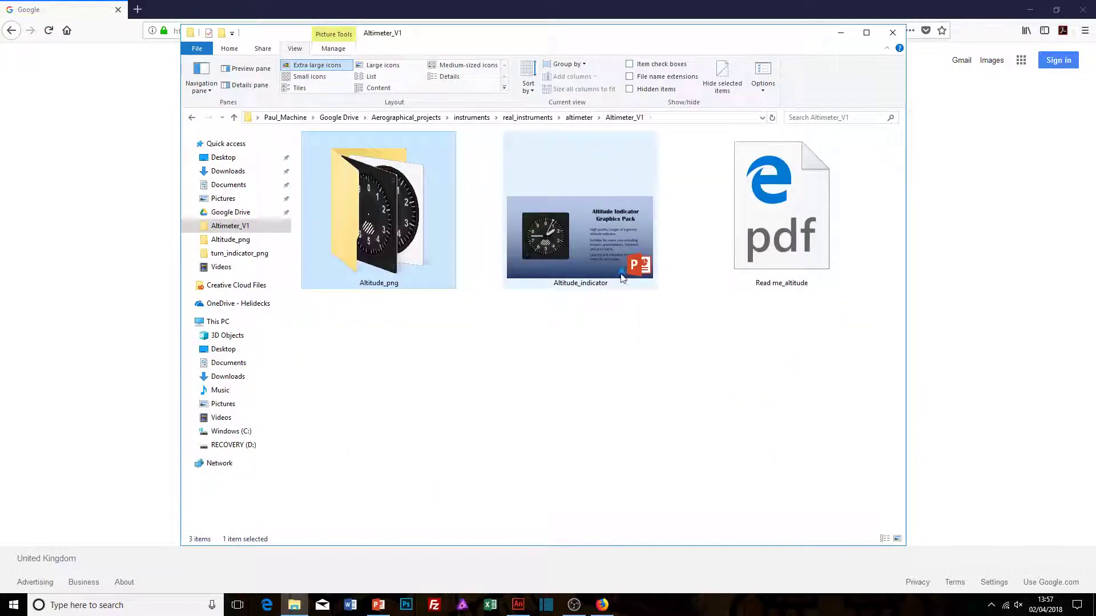